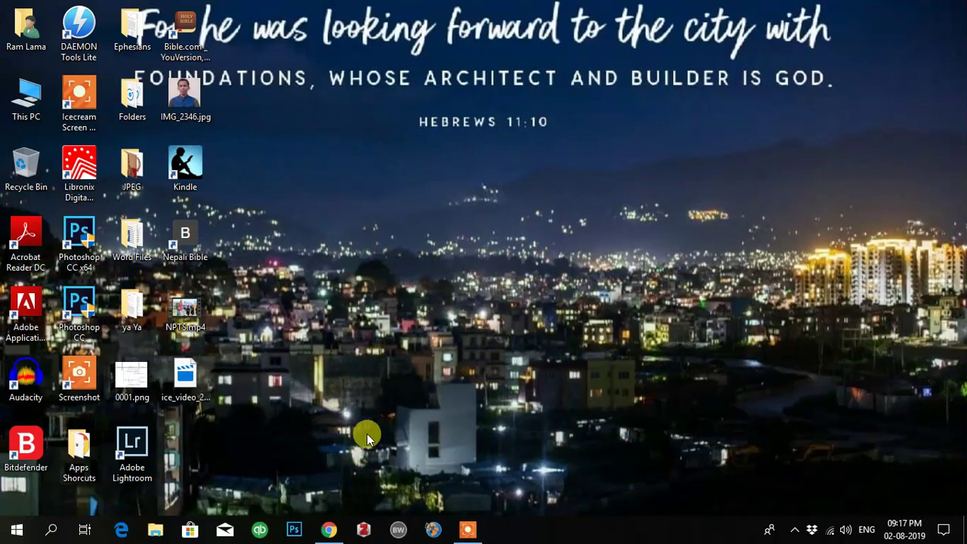
Search Google for grammarly in Chrome and open Grammarly's Create a Free Account page.
{"action": "left_click", "coordinate": [329, 531]}
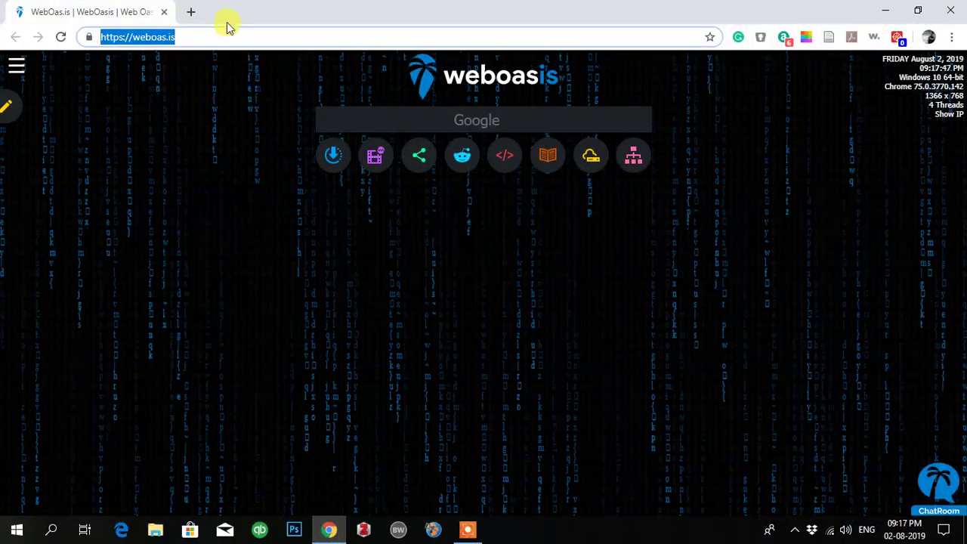
{"action": "type", "text": "grammarly"}
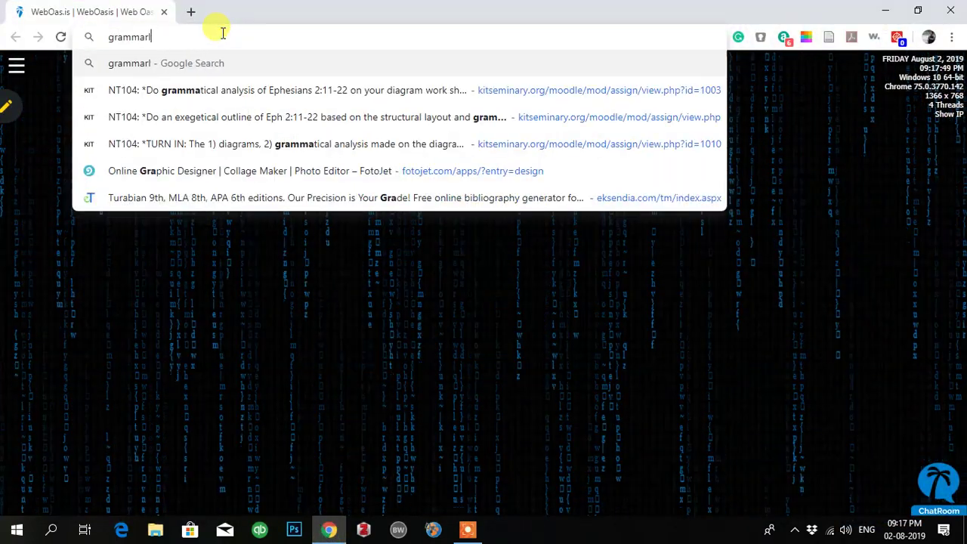
{"action": "key", "text": "Return"}
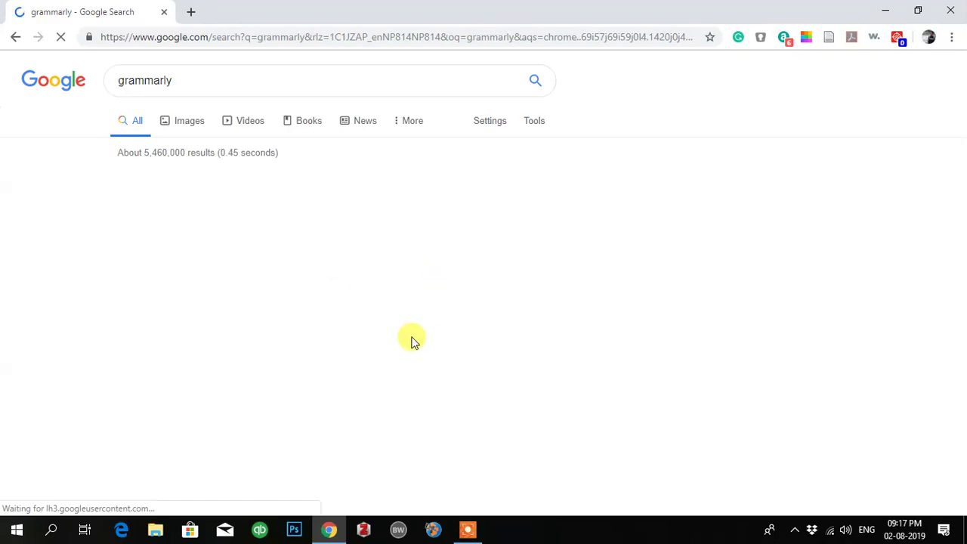
{"action": "scroll", "coordinate": [400, 324], "scroll_direction": "down", "scroll_amount": 2}
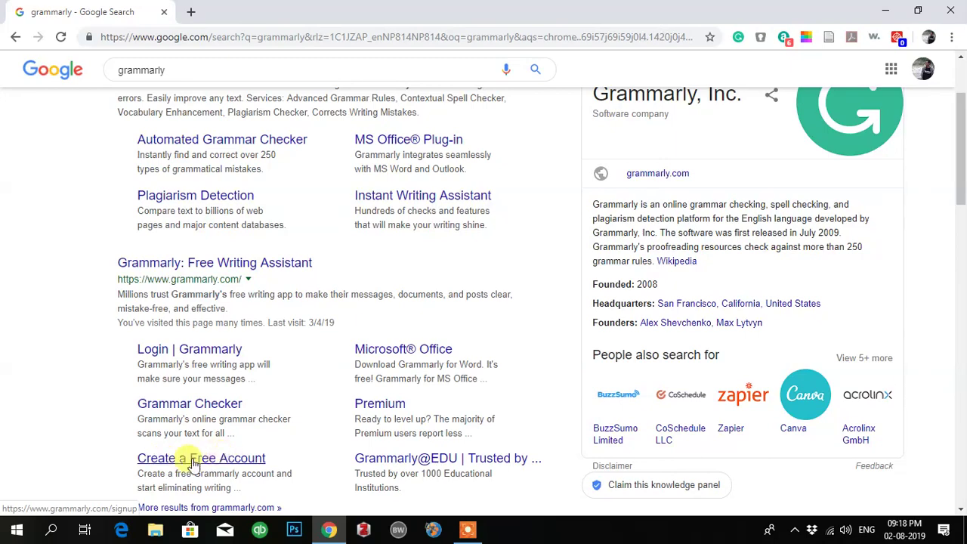
{"action": "scroll", "coordinate": [298, 427], "scroll_direction": "down", "scroll_amount": 2}
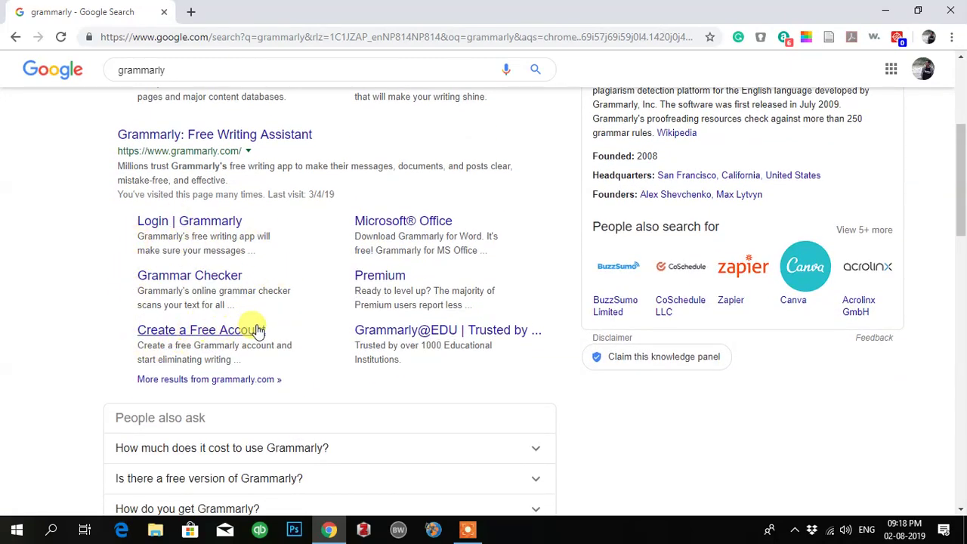
{"action": "left_click", "coordinate": [183, 331]}
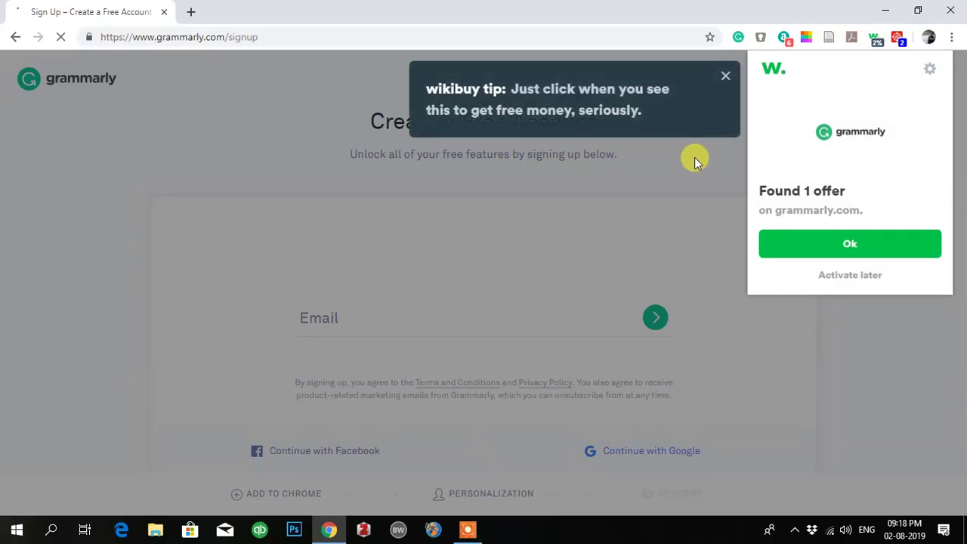
Dismiss the Wikibuy offer with Activate later and choose Continue with Google.
{"action": "left_click", "coordinate": [848, 274]}
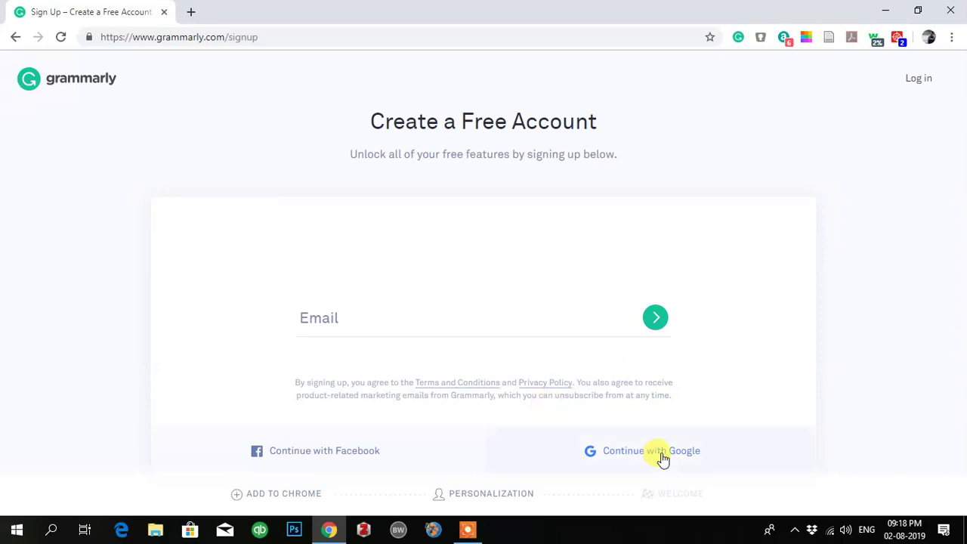
{"action": "left_click", "coordinate": [638, 455]}
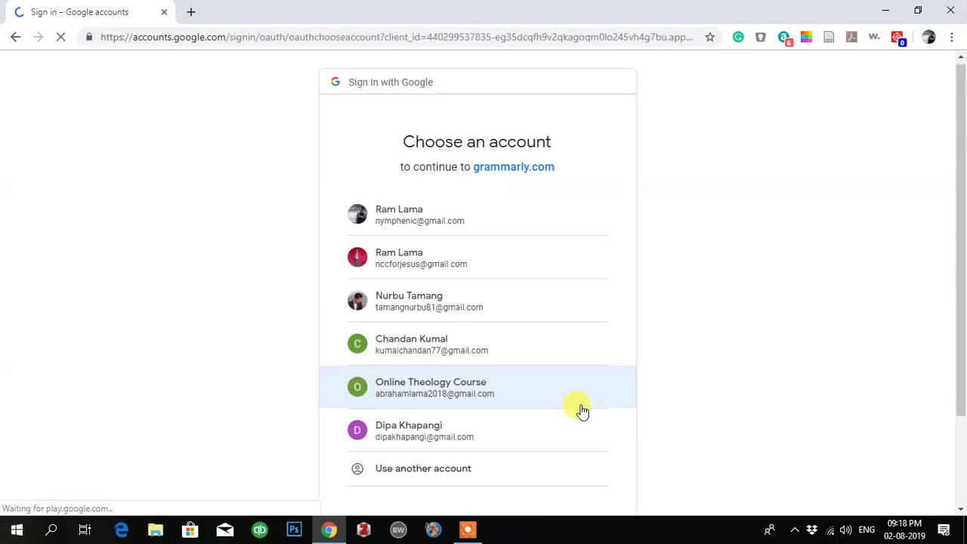
Pick a Google account from the list to sign in to Grammarly.
{"action": "scroll", "coordinate": [462, 421], "scroll_direction": "down", "scroll_amount": 2}
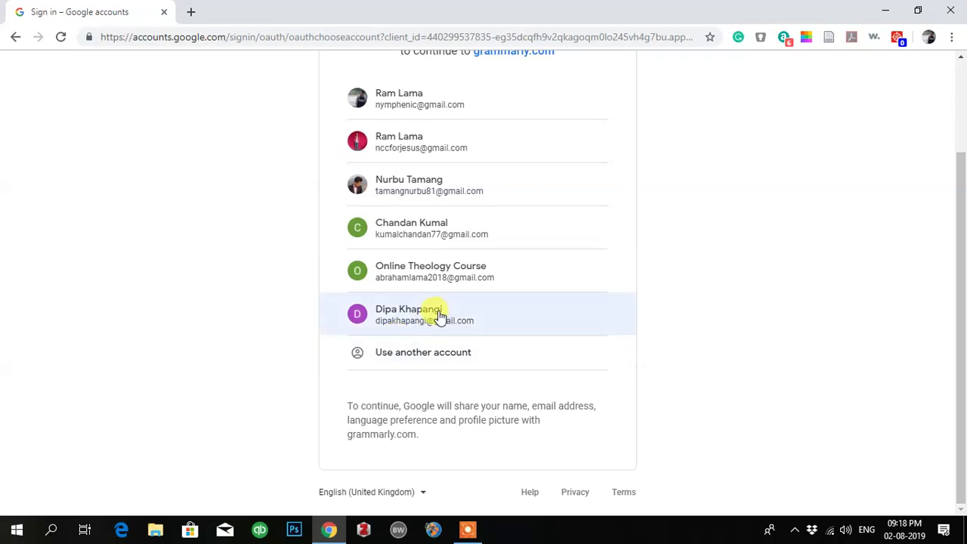
{"action": "left_click", "coordinate": [408, 319]}
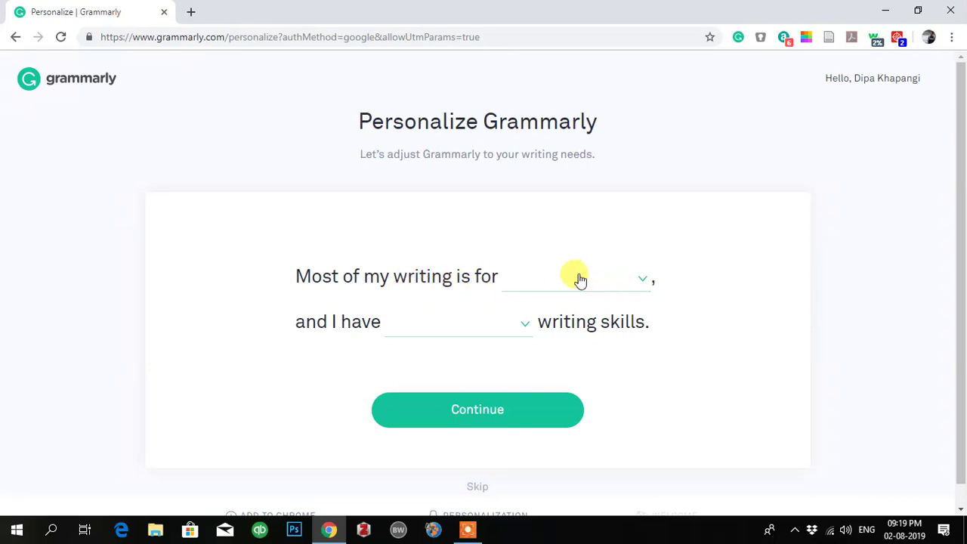
{"action": "left_click", "coordinate": [640, 279]}
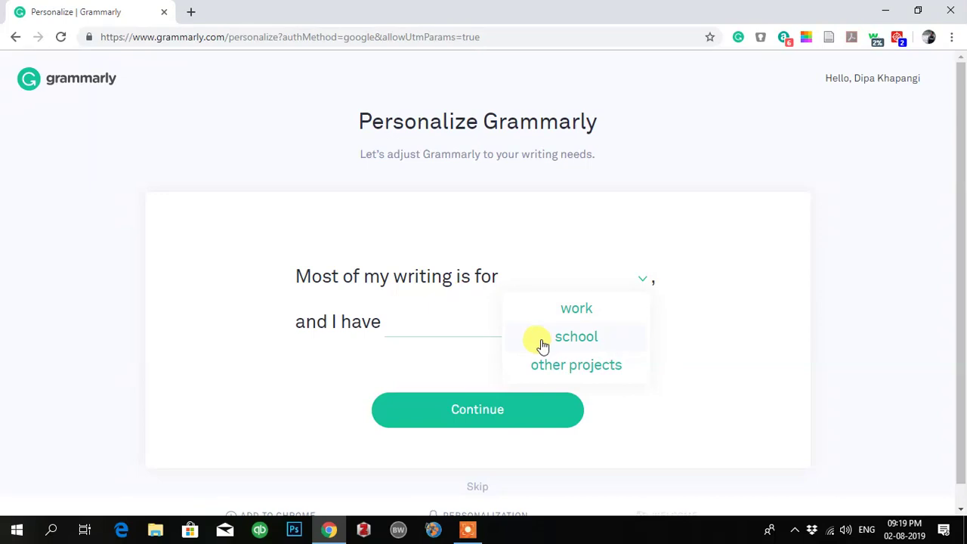
Set writing purpose to school and skill level to intermediate, then continue.
{"action": "left_click", "coordinate": [567, 341]}
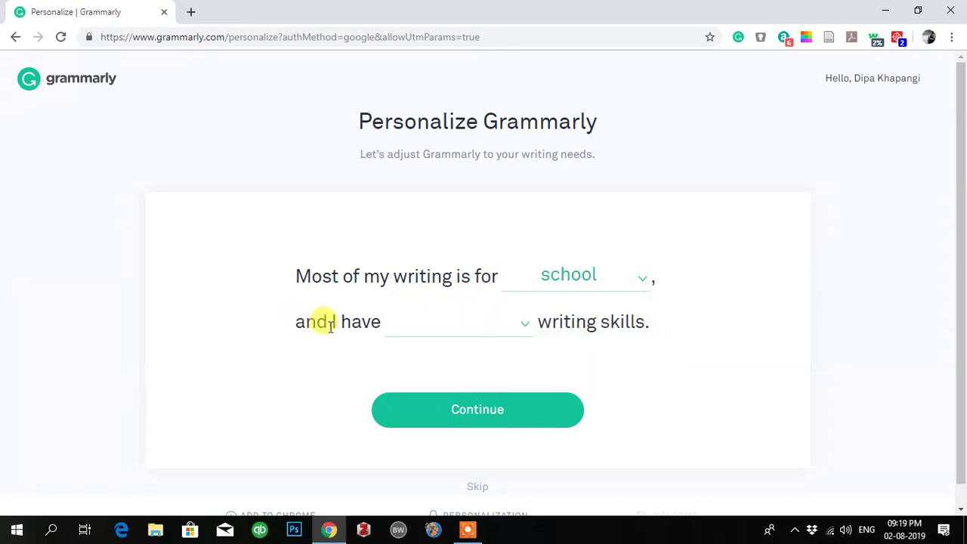
{"action": "left_click", "coordinate": [524, 330]}
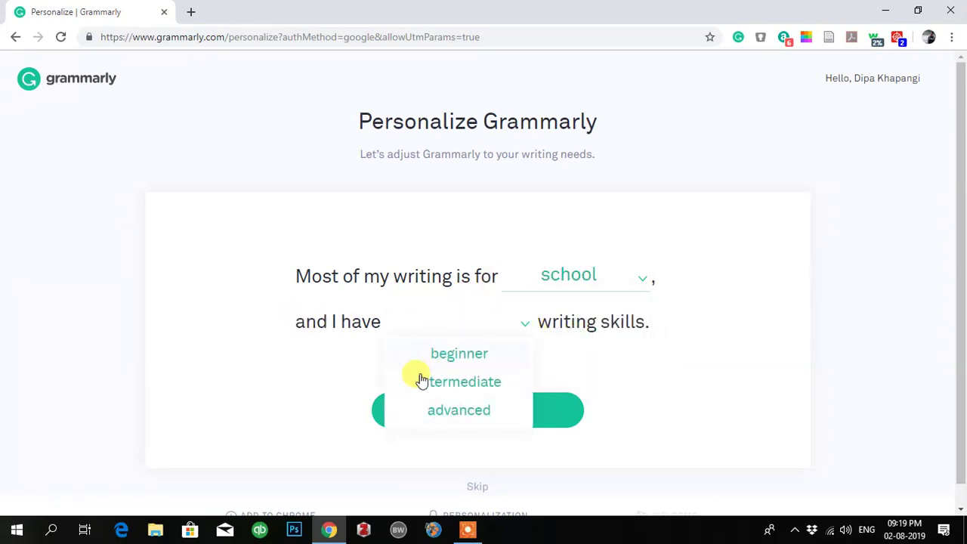
{"action": "left_click", "coordinate": [459, 383]}
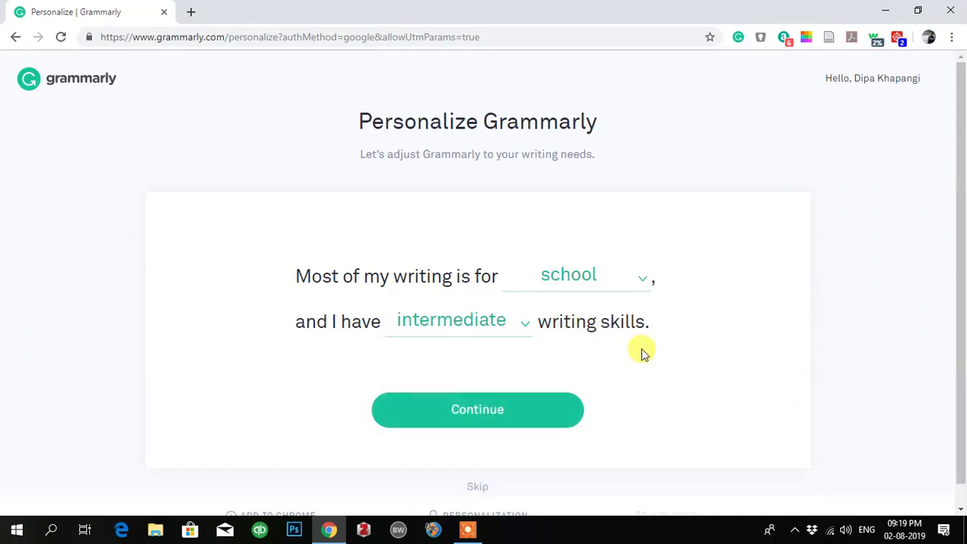
{"action": "scroll", "coordinate": [641, 352], "scroll_direction": "down", "scroll_amount": 1}
{"action": "left_click", "coordinate": [522, 310]}
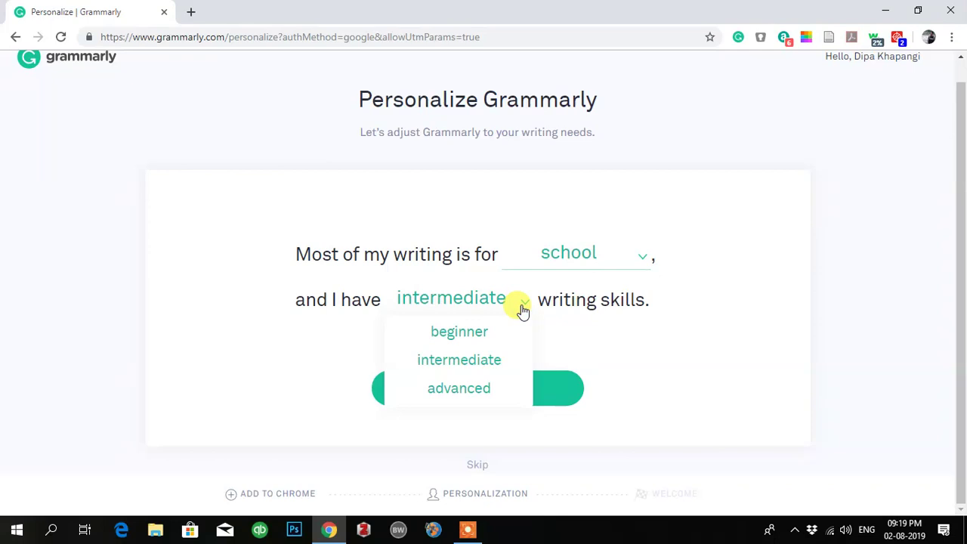
{"action": "left_click", "coordinate": [524, 304]}
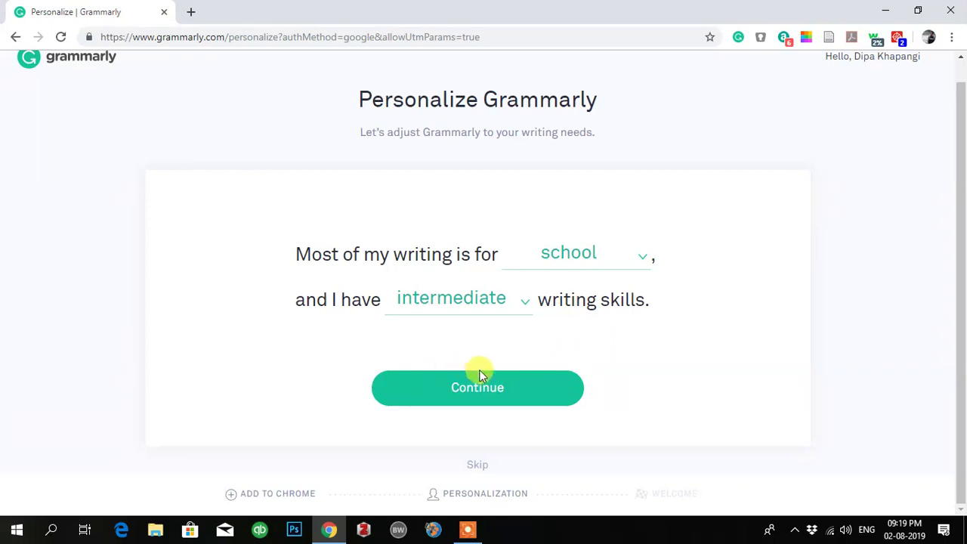
{"action": "left_click", "coordinate": [465, 398]}
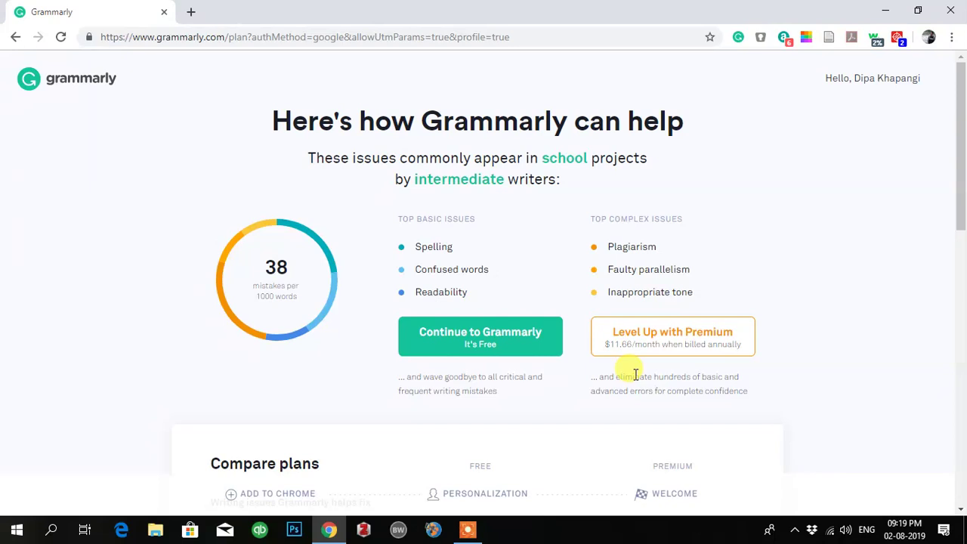
Continue with the free plan and start the Demo document's quick tour.
{"action": "left_click", "coordinate": [489, 342]}
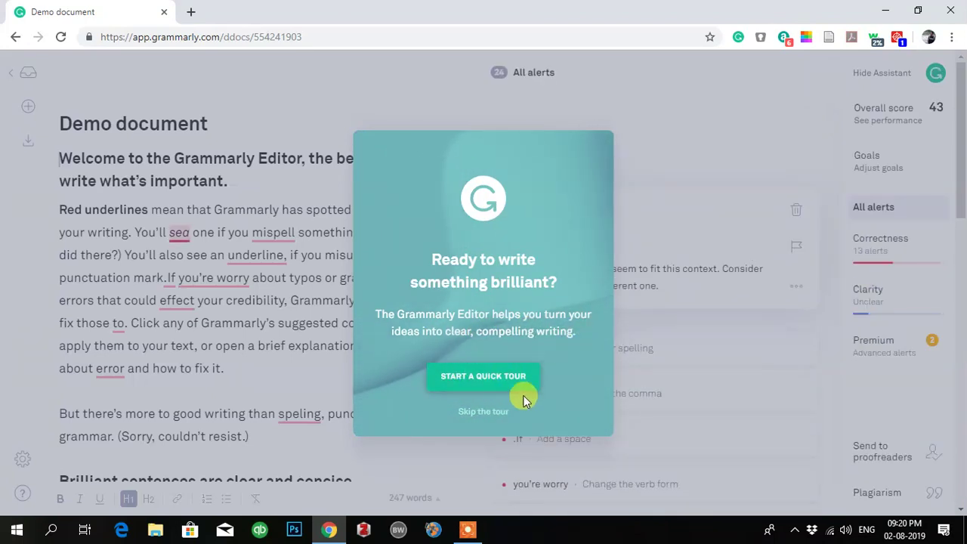
{"action": "left_click", "coordinate": [479, 376]}
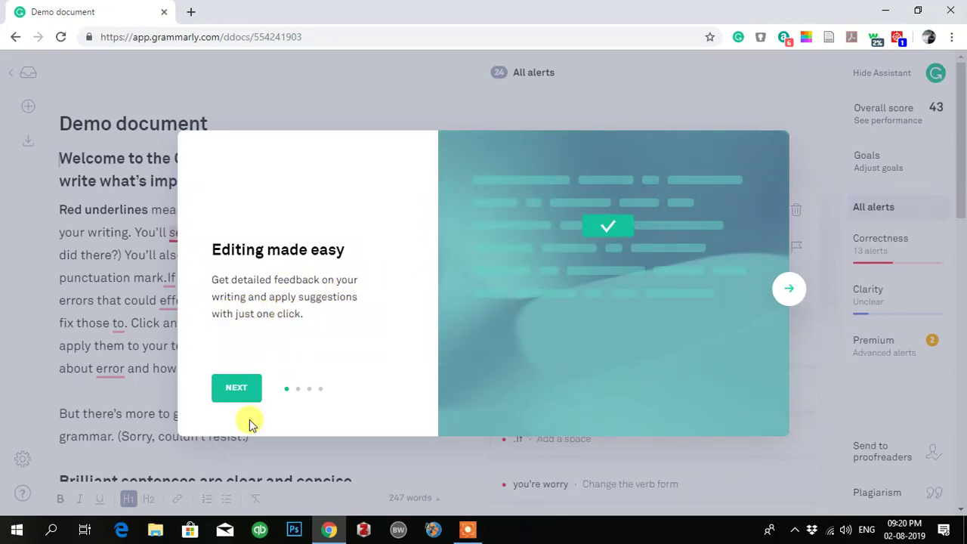
Advance through all the quick tour slides and finish with START WRITING.
{"action": "left_click", "coordinate": [232, 397]}
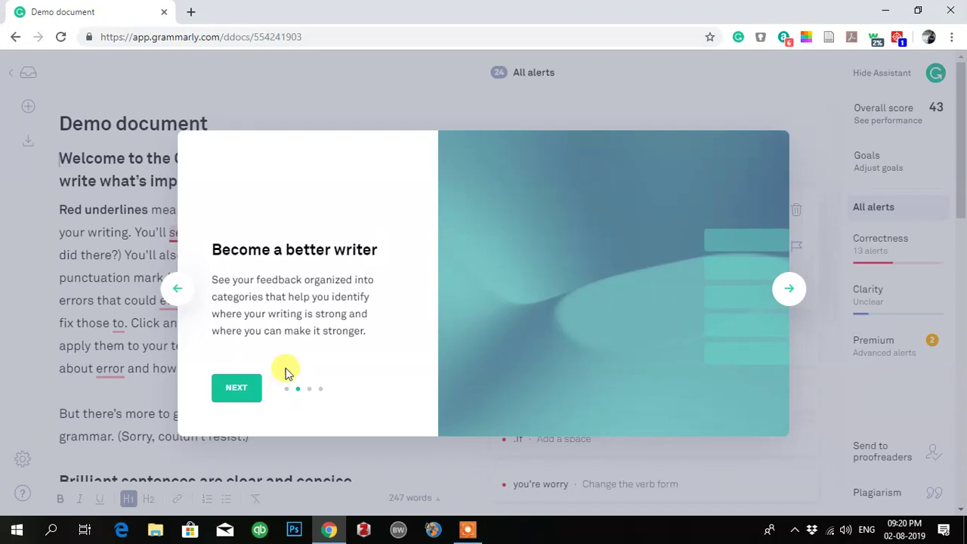
{"action": "left_click", "coordinate": [235, 390]}
{"action": "left_click", "coordinate": [236, 387]}
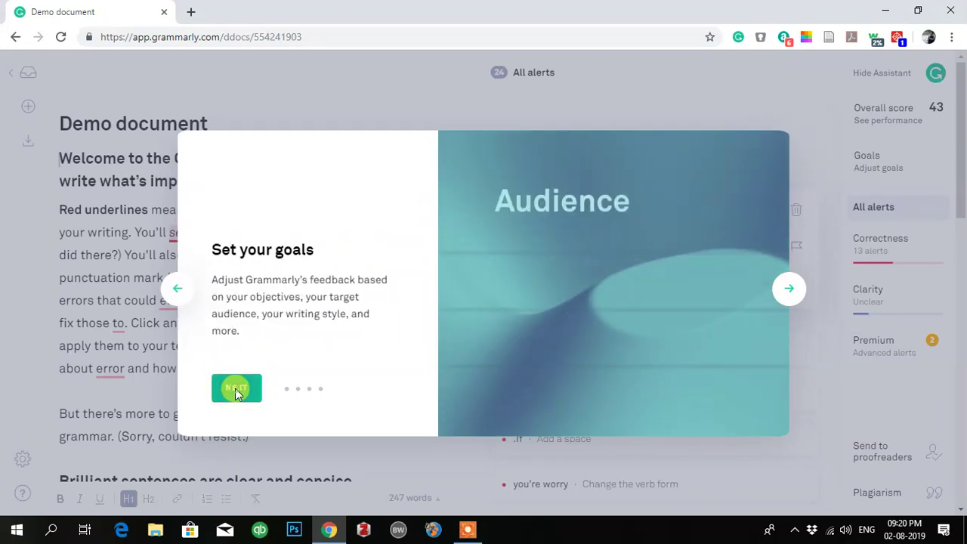
{"action": "left_click", "coordinate": [236, 387]}
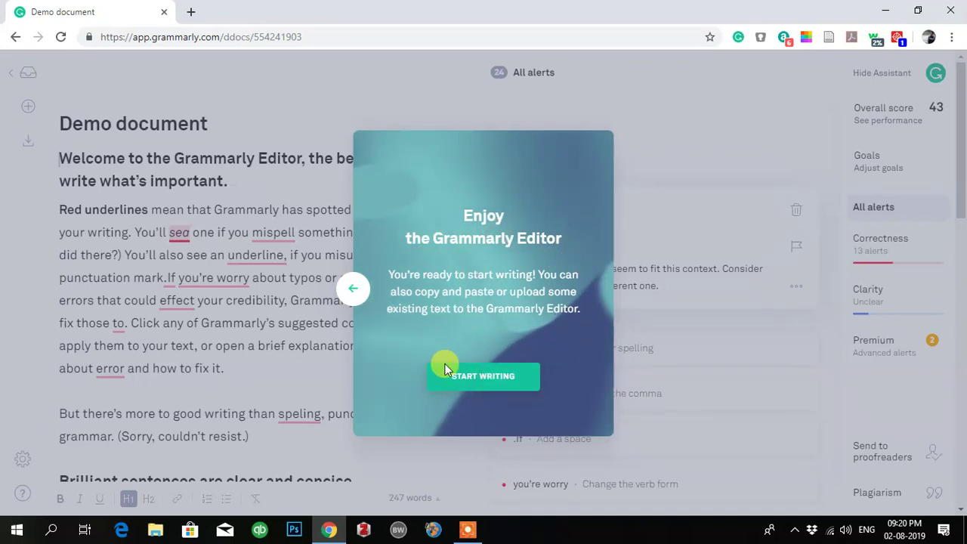
{"action": "left_click", "coordinate": [482, 376]}
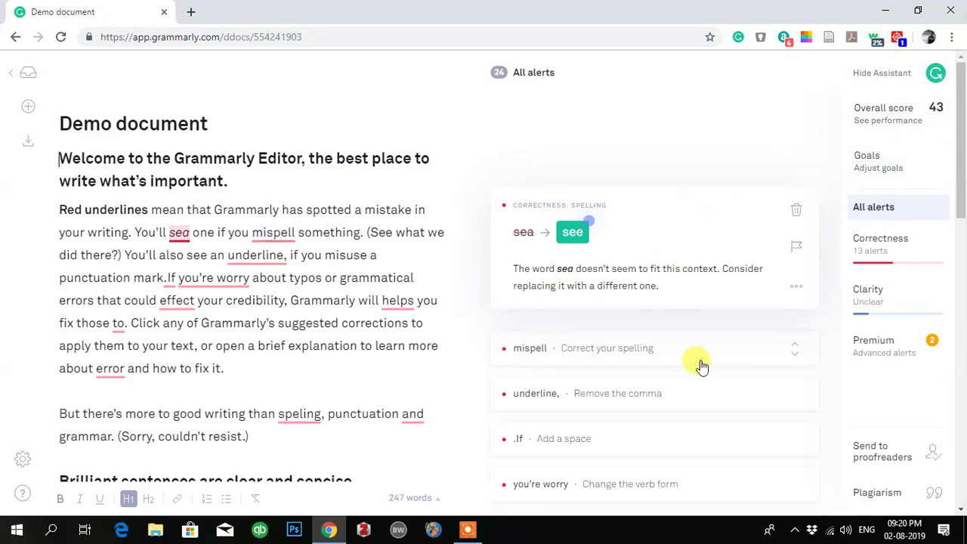
{"action": "scroll", "coordinate": [701, 364], "scroll_direction": "down", "scroll_amount": 5}
{"action": "scroll", "coordinate": [408, 319], "scroll_direction": "up", "scroll_amount": 1}
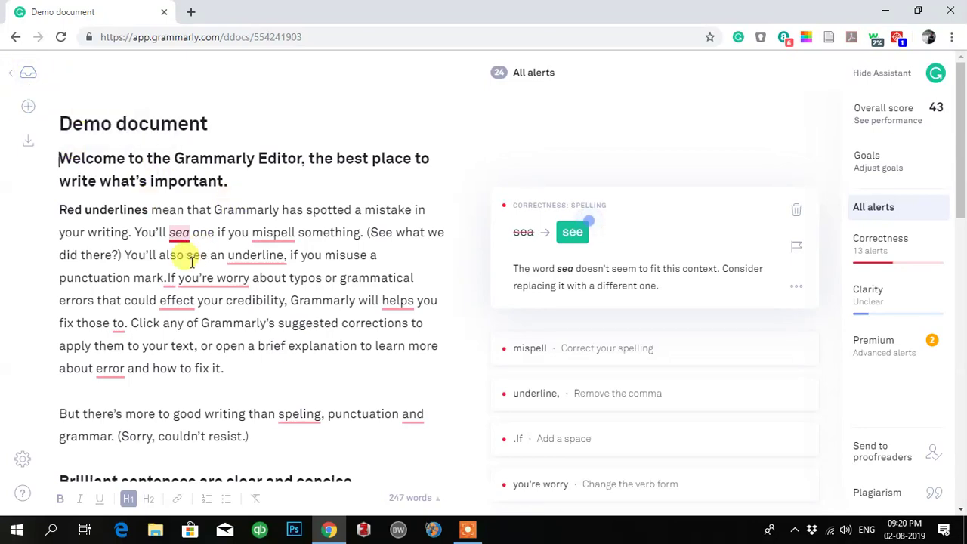
{"action": "scroll", "coordinate": [272, 321], "scroll_direction": "down", "scroll_amount": 3}
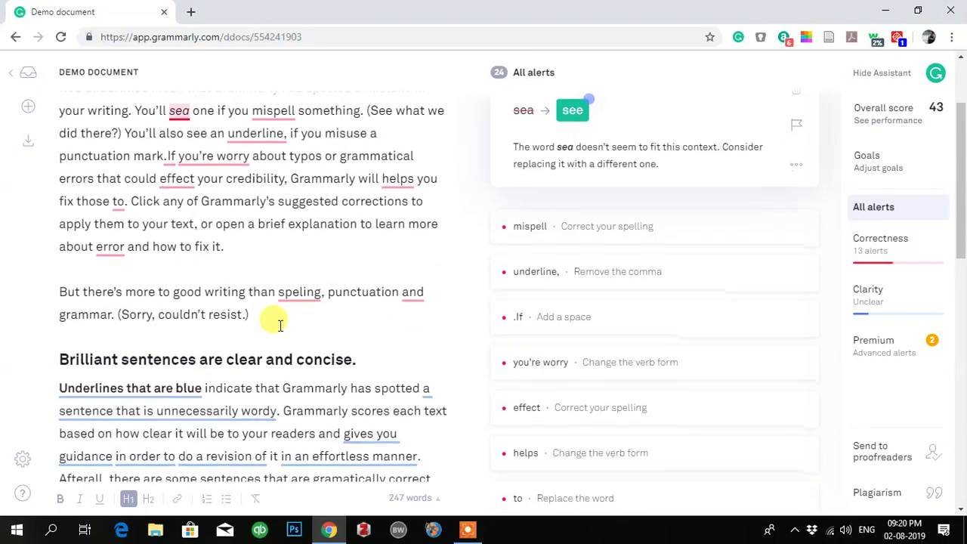
{"action": "scroll", "coordinate": [280, 325], "scroll_direction": "up", "scroll_amount": 3}
{"action": "scroll", "coordinate": [279, 325], "scroll_direction": "down", "scroll_amount": 3}
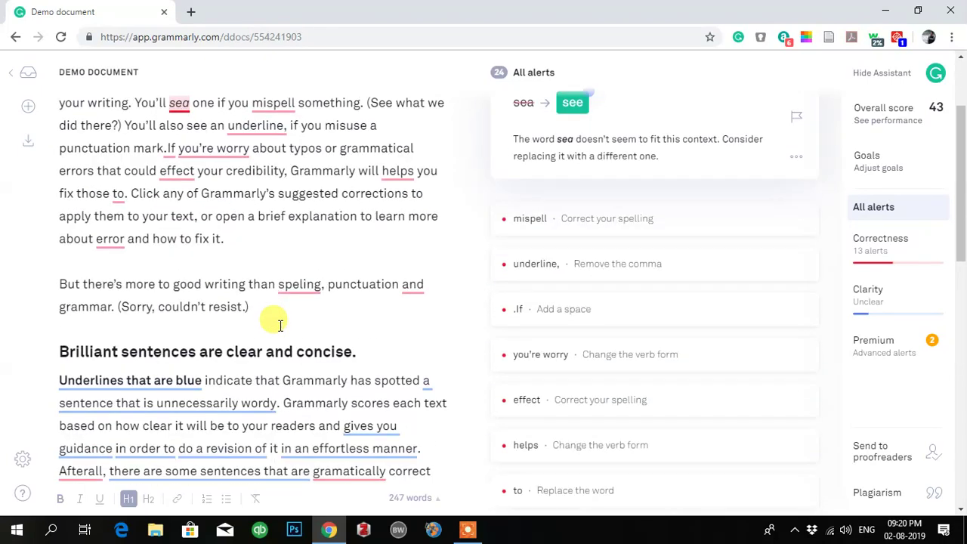
{"action": "scroll", "coordinate": [279, 325], "scroll_direction": "up", "scroll_amount": 3}
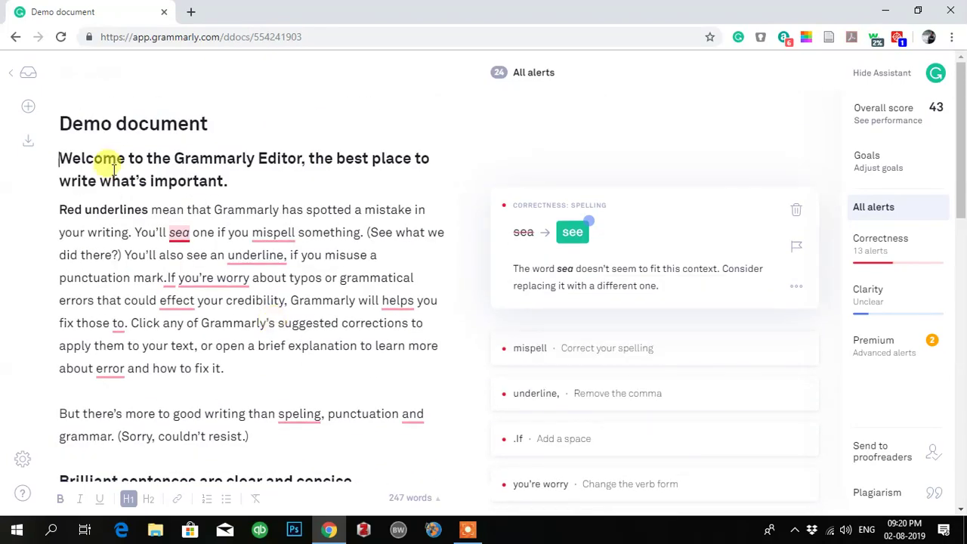
Return to the My Grammarly dashboard and close the Grammarly Business promo panel.
{"action": "left_click", "coordinate": [9, 75]}
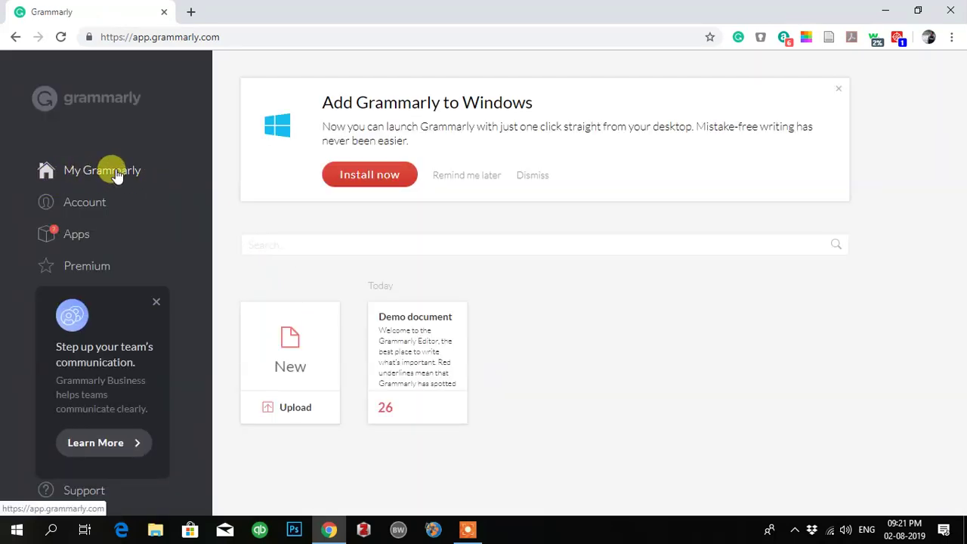
{"action": "left_click", "coordinate": [156, 302]}
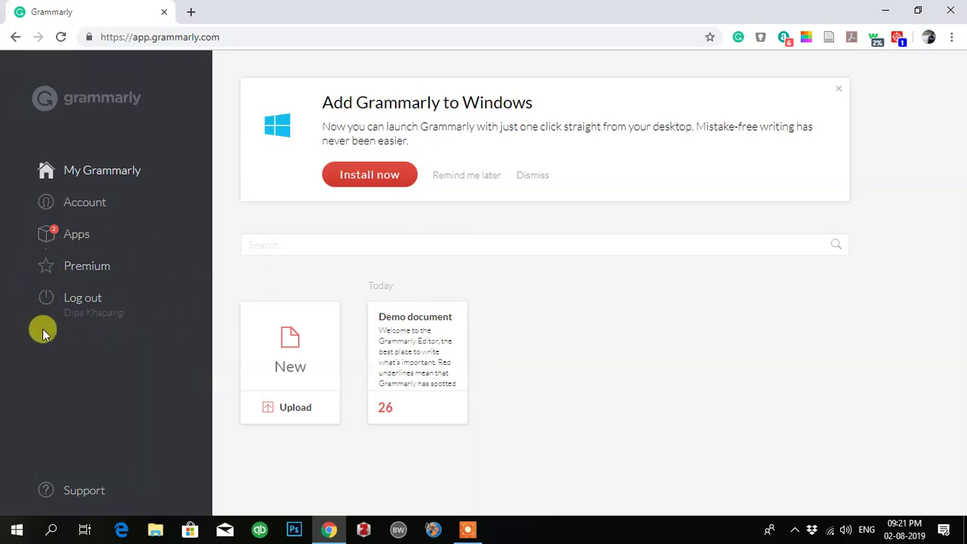